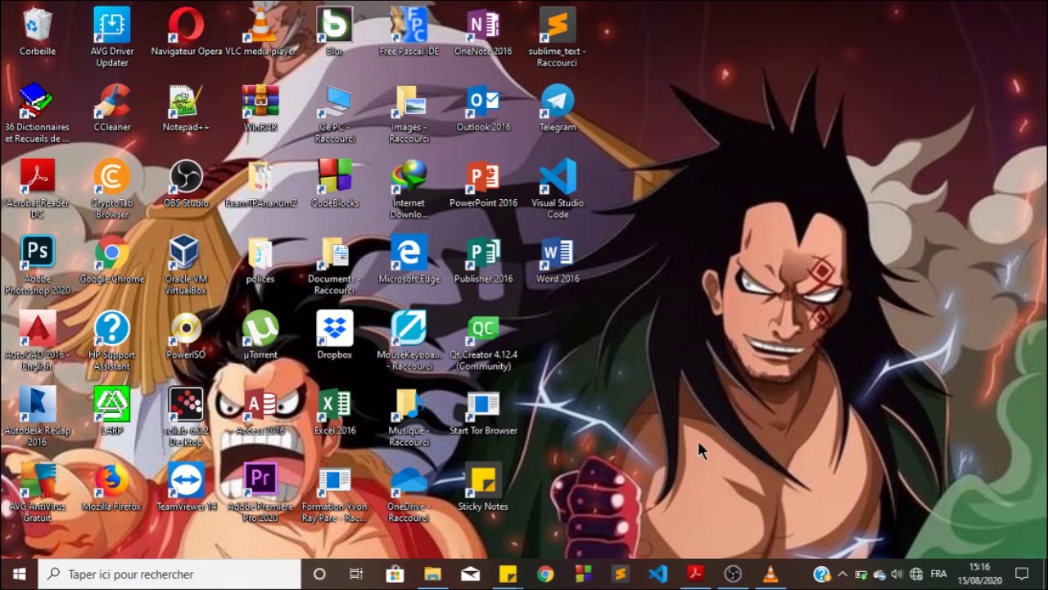
Step: Open the Hillsong Worship Song folder in File Explorer and turn the system volume down almost to minimum
click(441, 577)
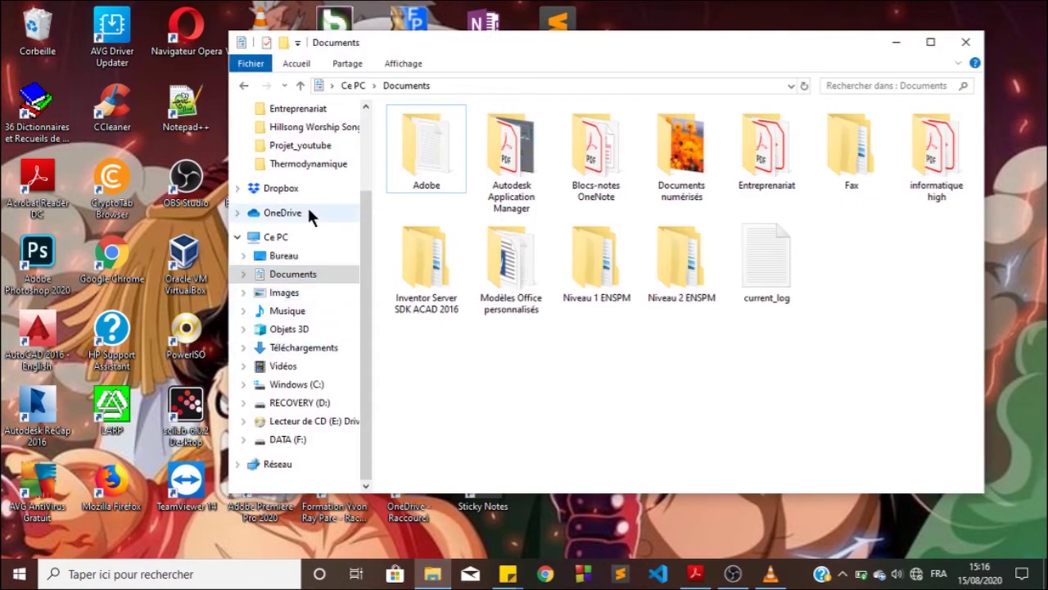
click(315, 126)
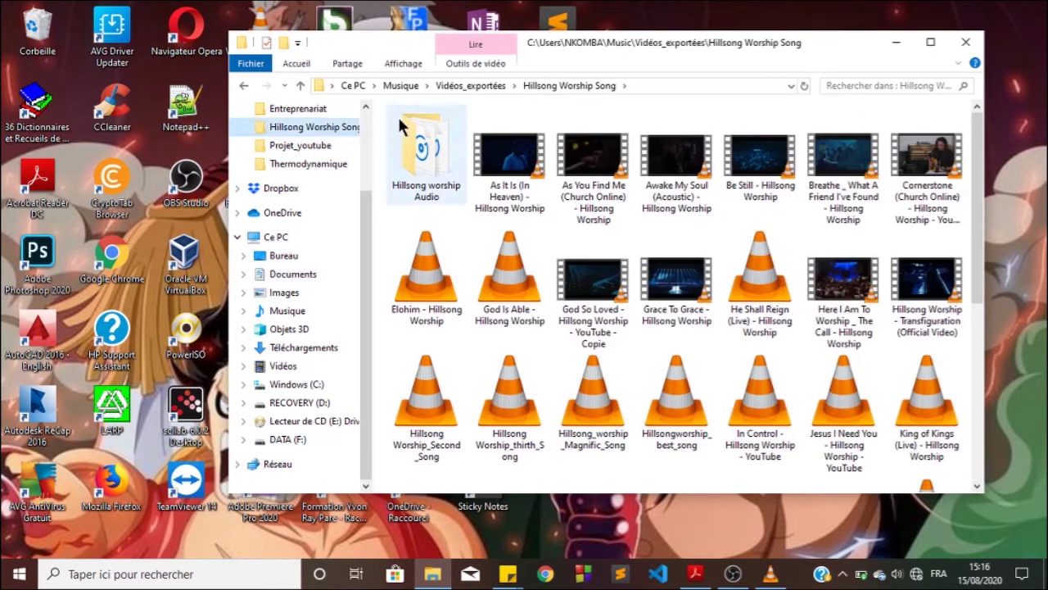
key(XF86AudioLowerVolume)
key(XF86AudioLowerVolume)
key(XF86AudioLowerVolume)
key(XF86AudioLowerVolume)
key(XF86AudioLowerVolume)
key(XF86AudioLowerVolume)
key(XF86AudioLowerVolume)
key(XF86AudioLowerVolume)
key(XF86AudioLowerVolume)
key(XF86AudioLowerVolume)
key(XF86AudioLowerVolume)
key(XF86AudioLowerVolume)
key(XF86AudioLowerVolume)
key(XF86AudioLowerVolume)
key(XF86AudioLowerVolume)
key(XF86AudioLowerVolume)
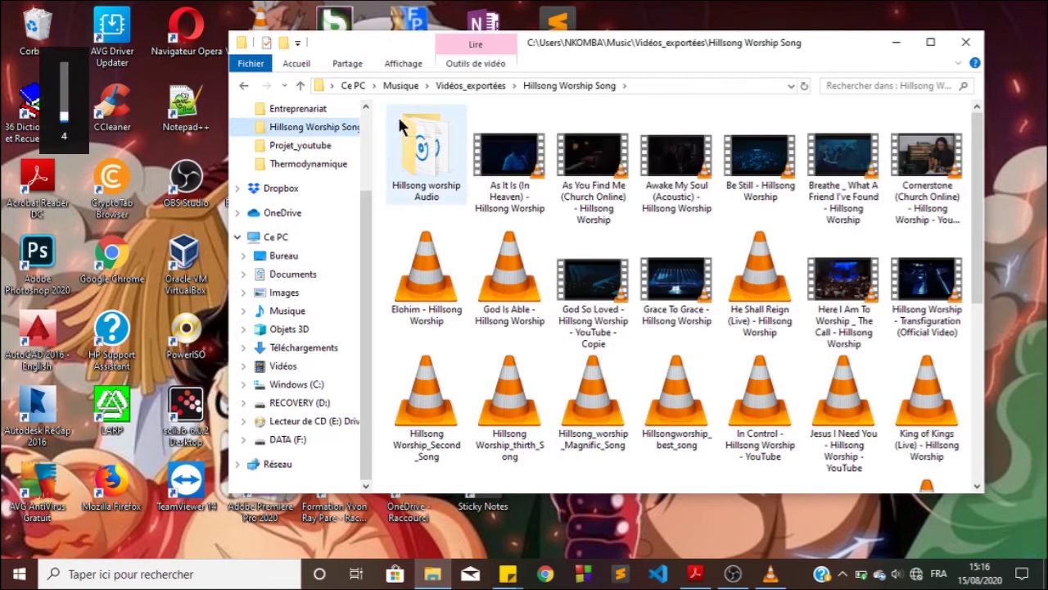
key(XF86AudioRaiseVolume)
Step: Play "As You Find Me (Church Online) - Hillsong Worship" in VLC, minimize the folder window and reposition the player on the desktop
double_click(596, 173)
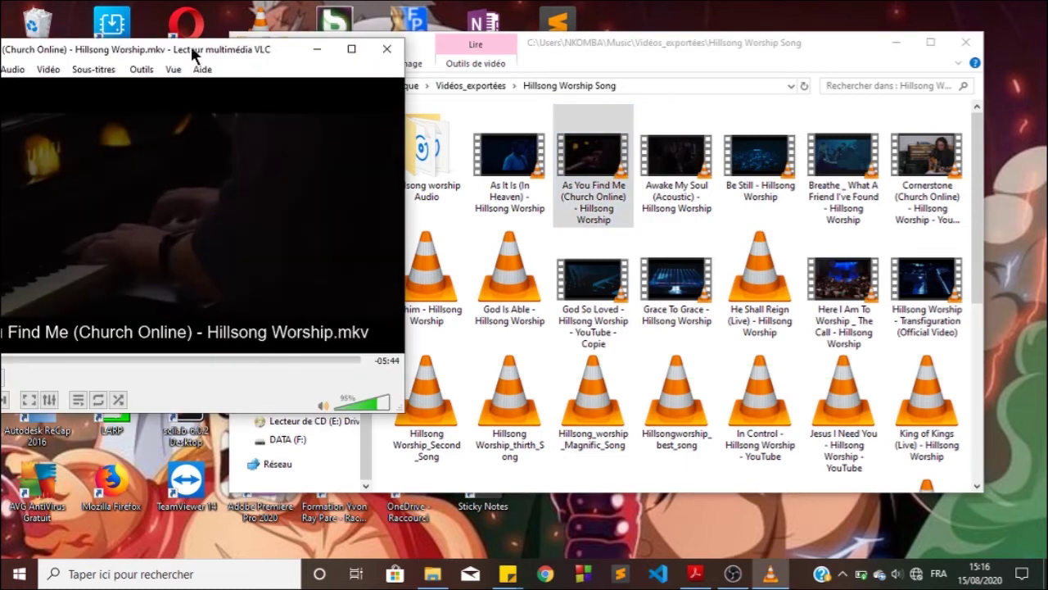
drag(190, 43, 378, 45)
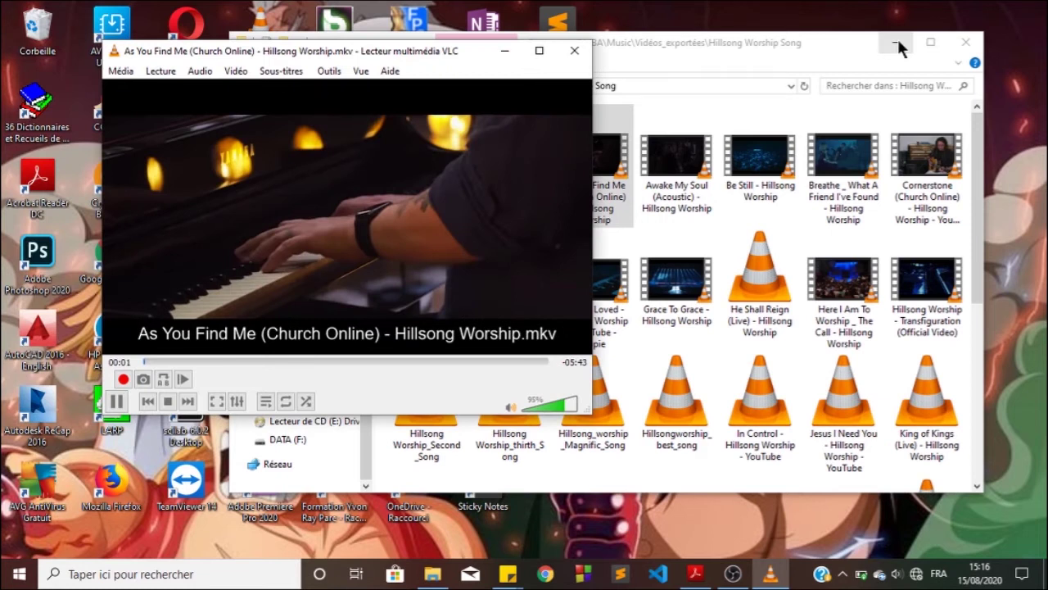
click(898, 42)
key(XF86AudioRaiseVolume)
key(XF86AudioLowerVolume)
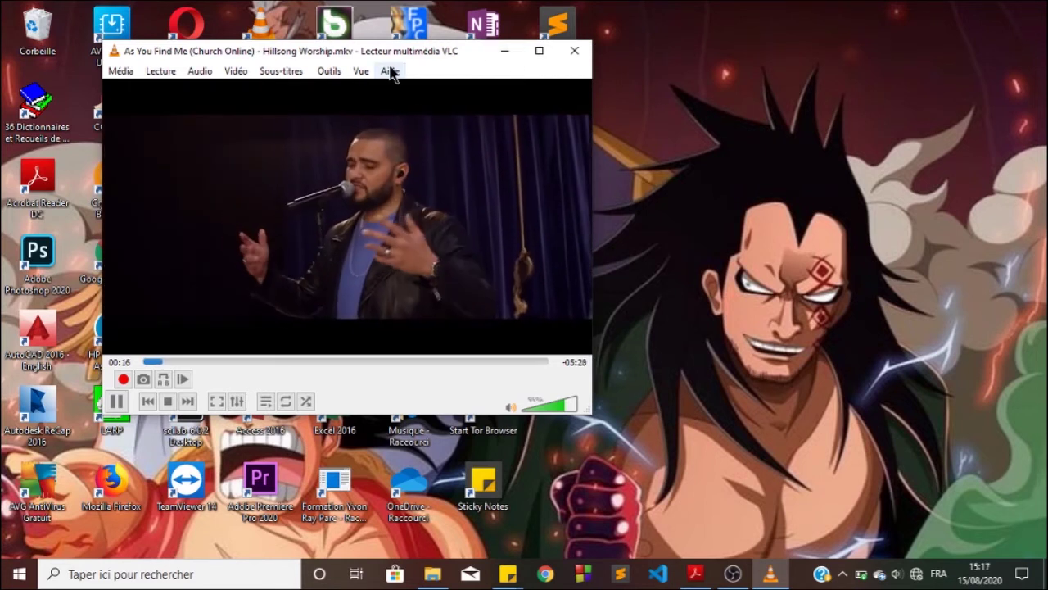
drag(391, 50, 622, 60)
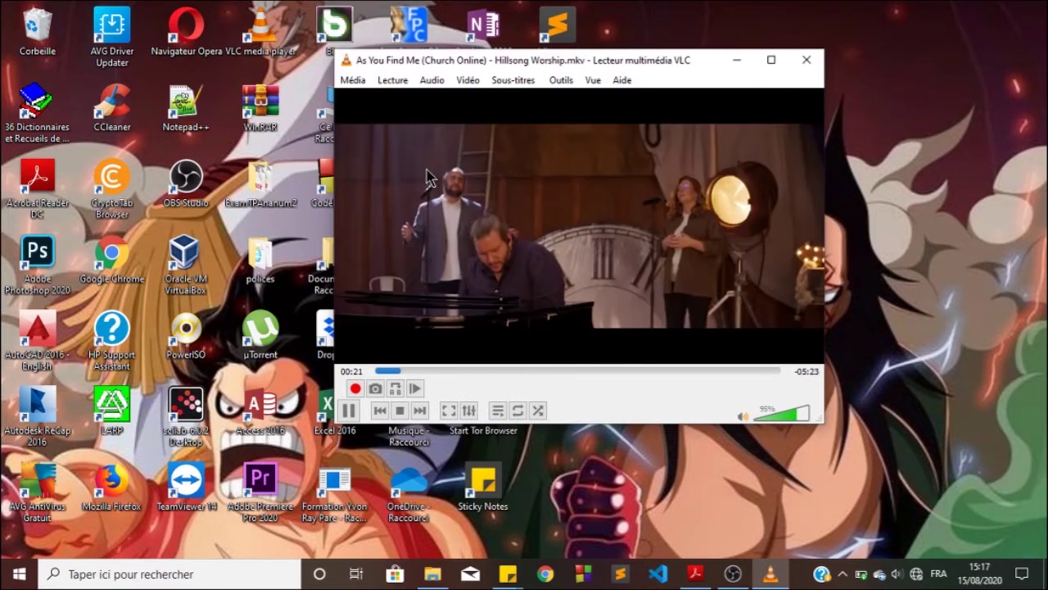
Step: Add "As You Find Me (Church Online) - Hillsong Worship" as the source file for a Convert/Save operation
click(359, 86)
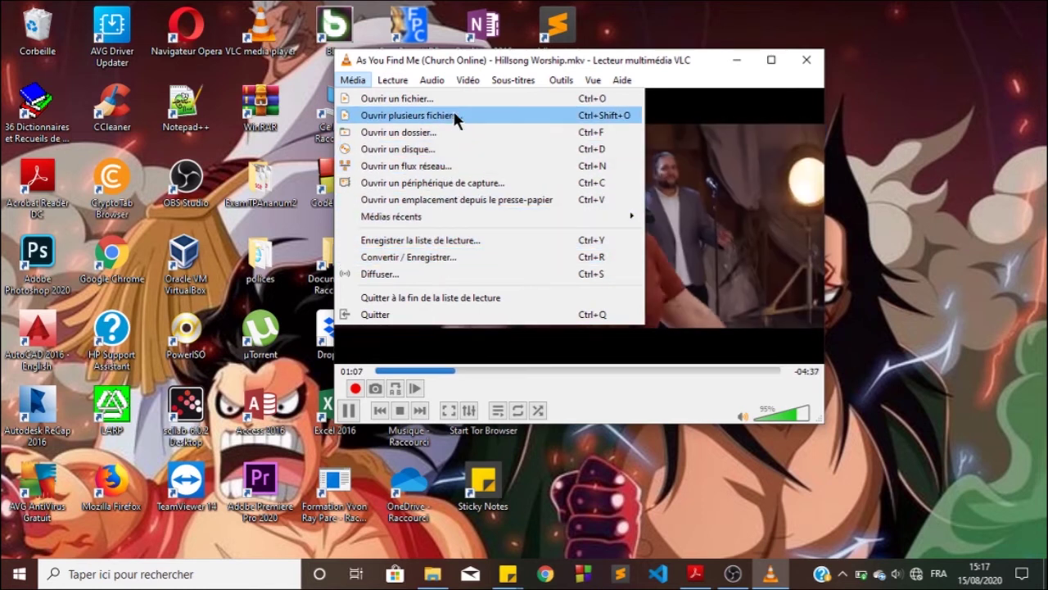
click(457, 257)
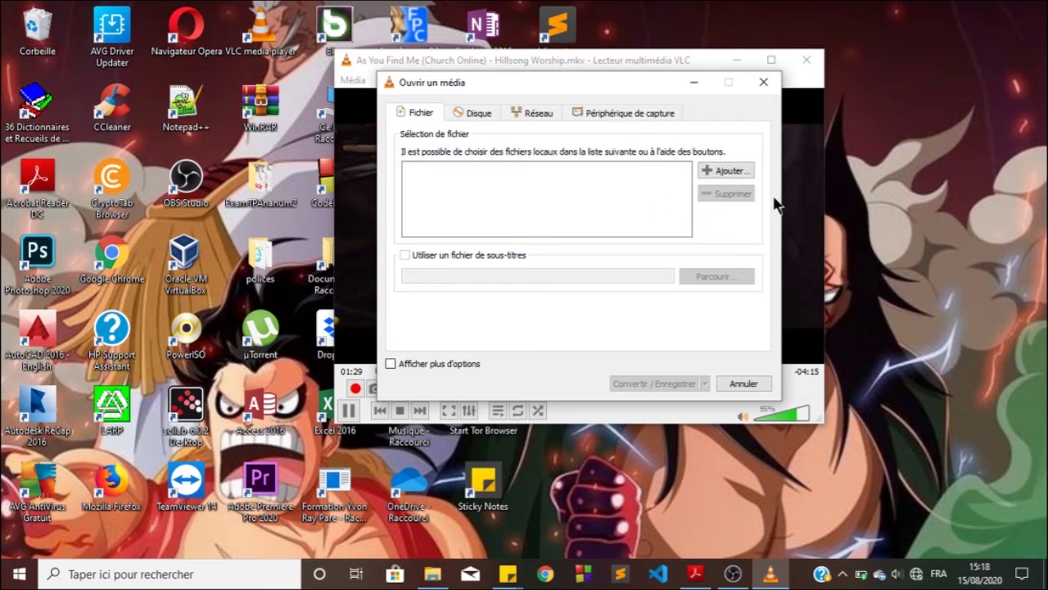
click(712, 172)
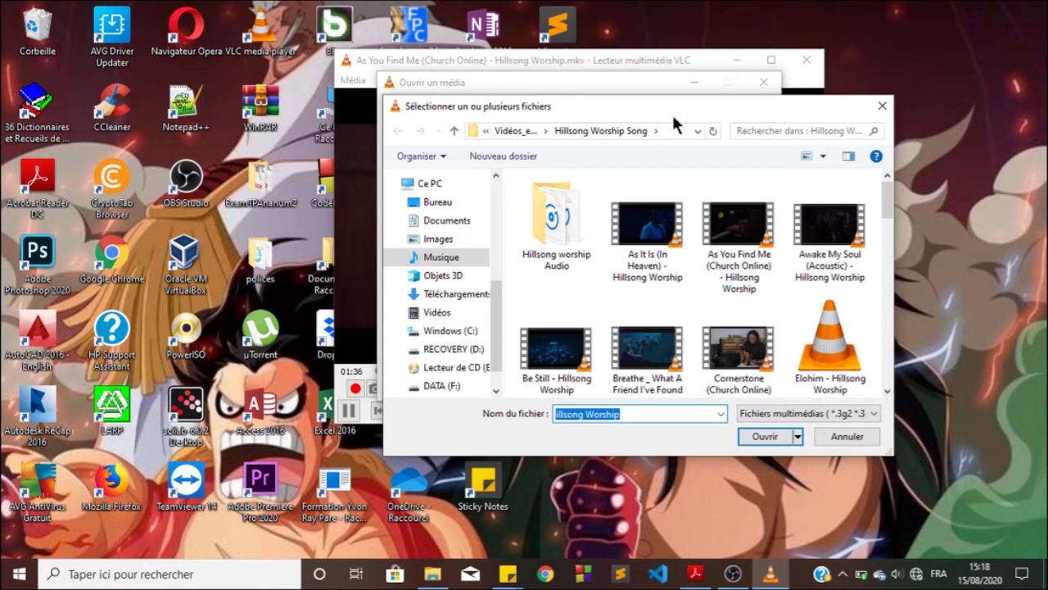
drag(672, 112, 462, 71)
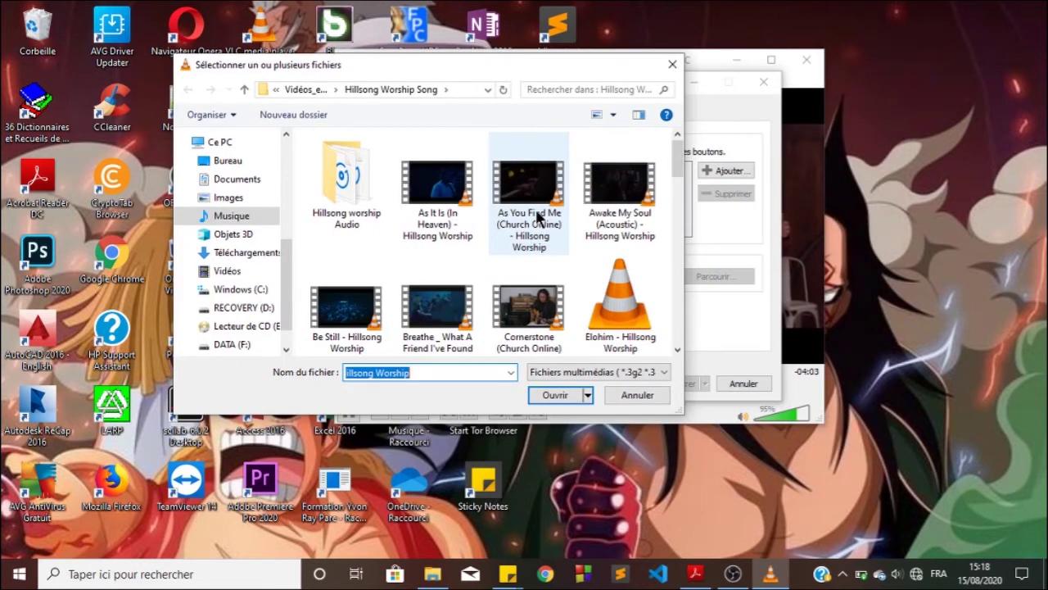
click(536, 208)
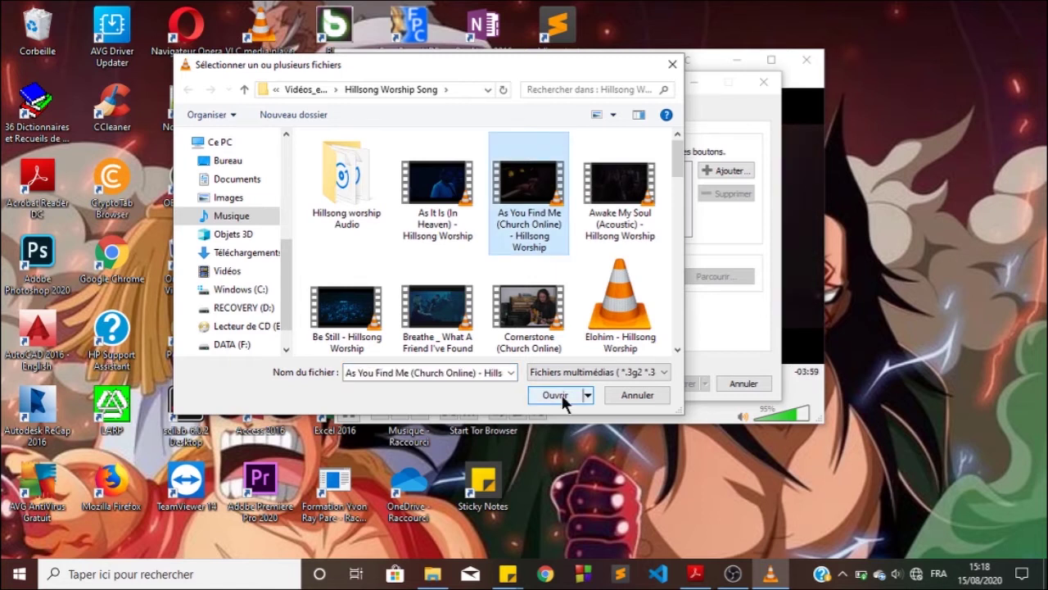
click(556, 395)
Step: Review the disc and network source options, and proceed to the conversion settings with the Audio - MP3 profile
click(479, 114)
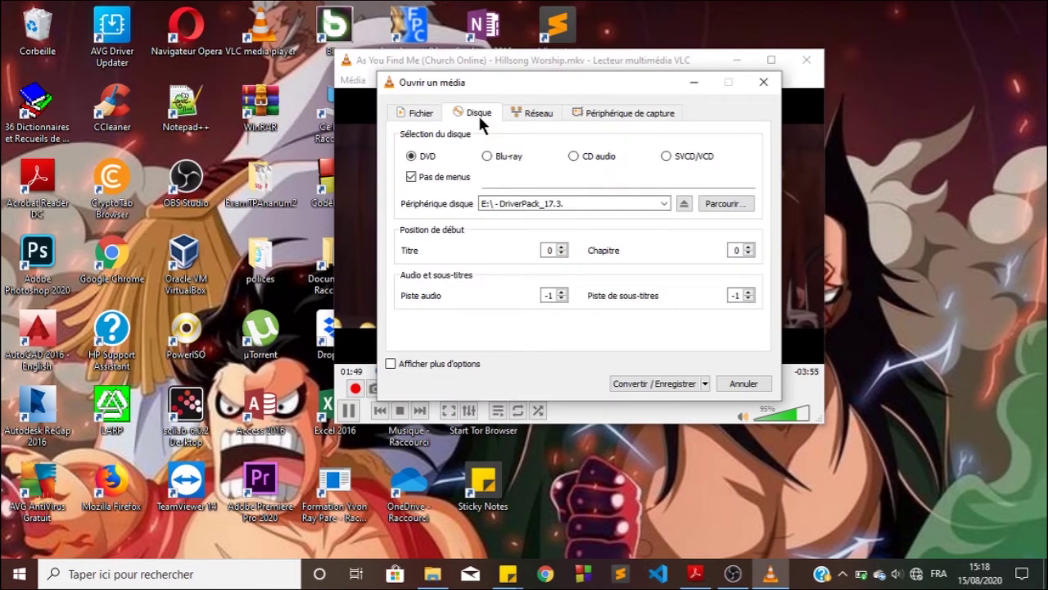
click(538, 114)
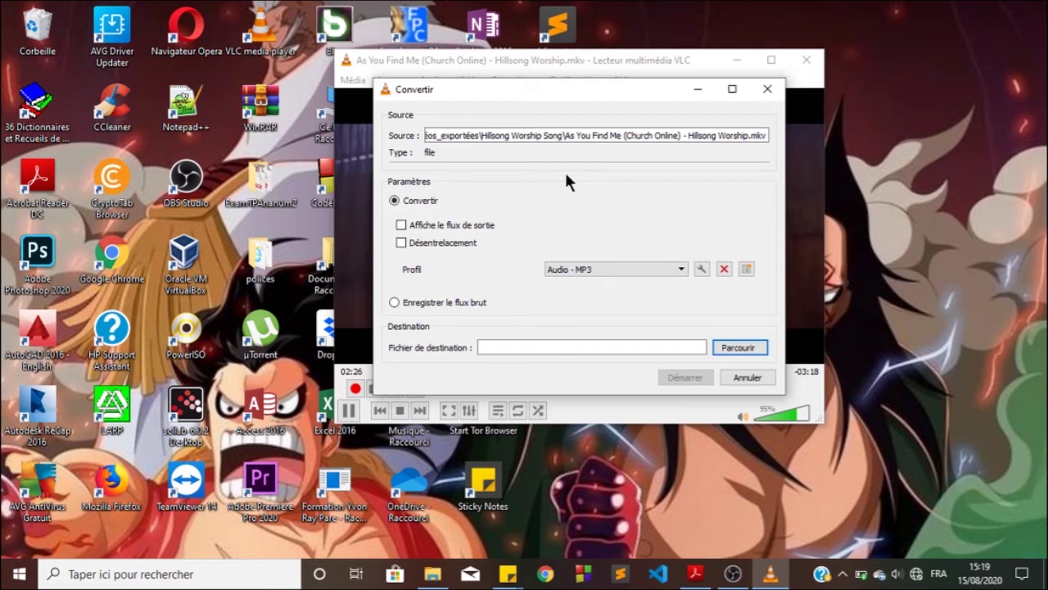
click(624, 270)
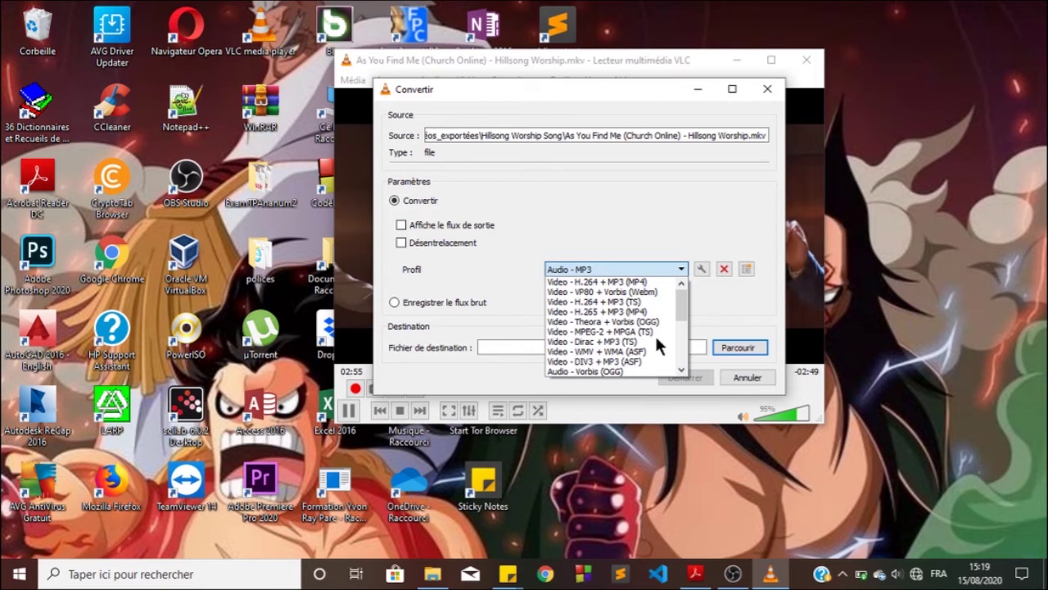
scroll(580, 305, down, 3)
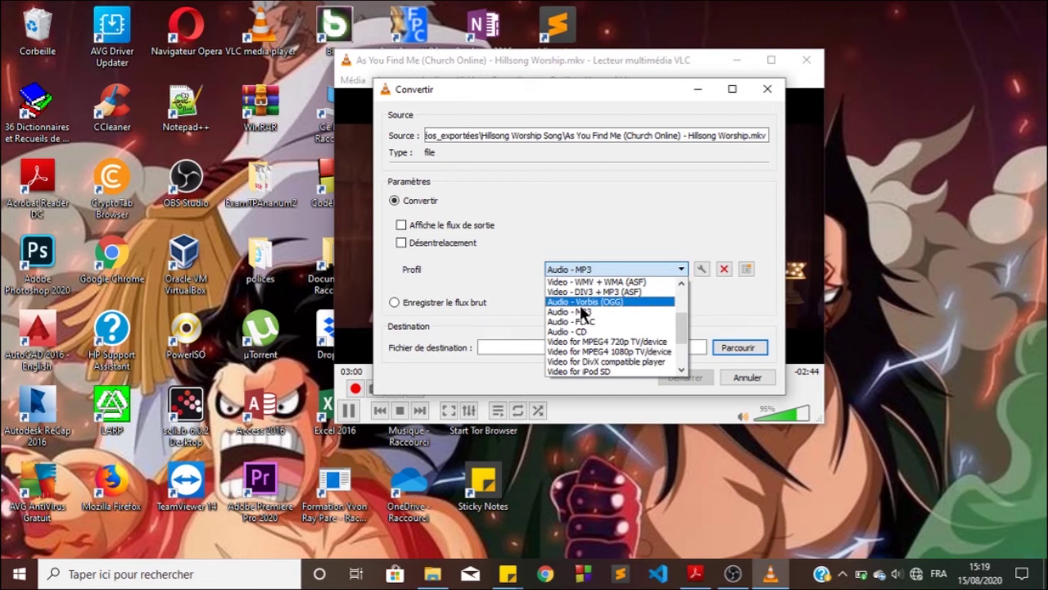
click(580, 308)
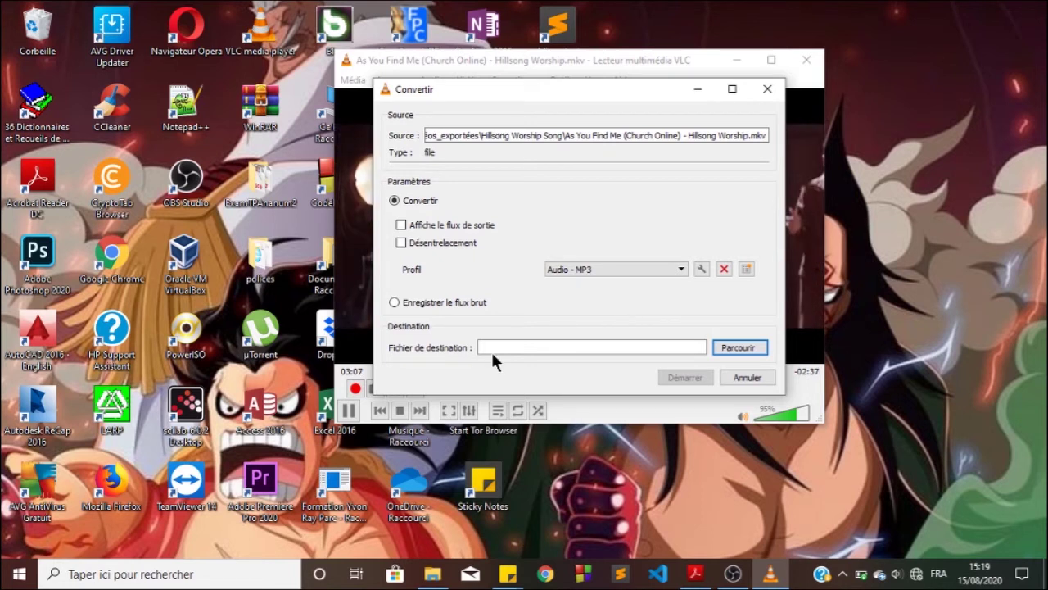
Step: Start choosing the destination file in the Hillsong Worship Song folder and append a hyphen to the proposed file name
click(738, 347)
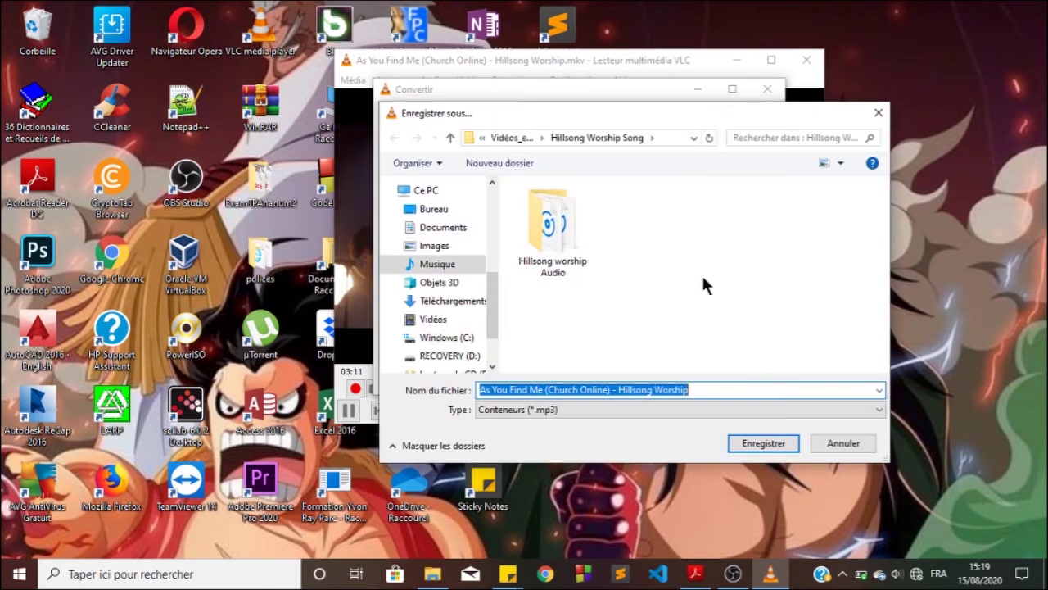
click(727, 391)
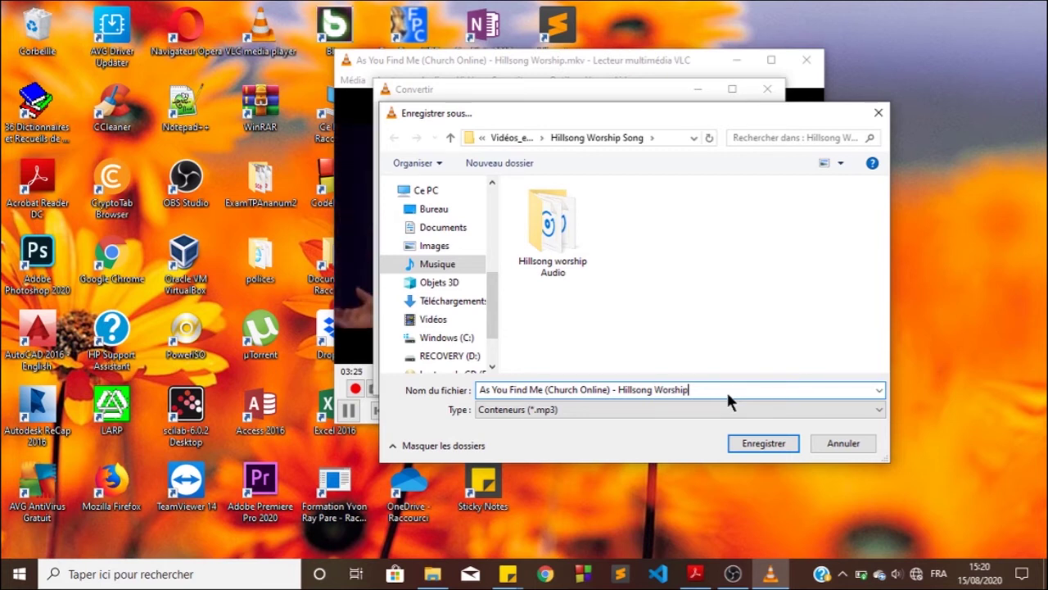
text(-)
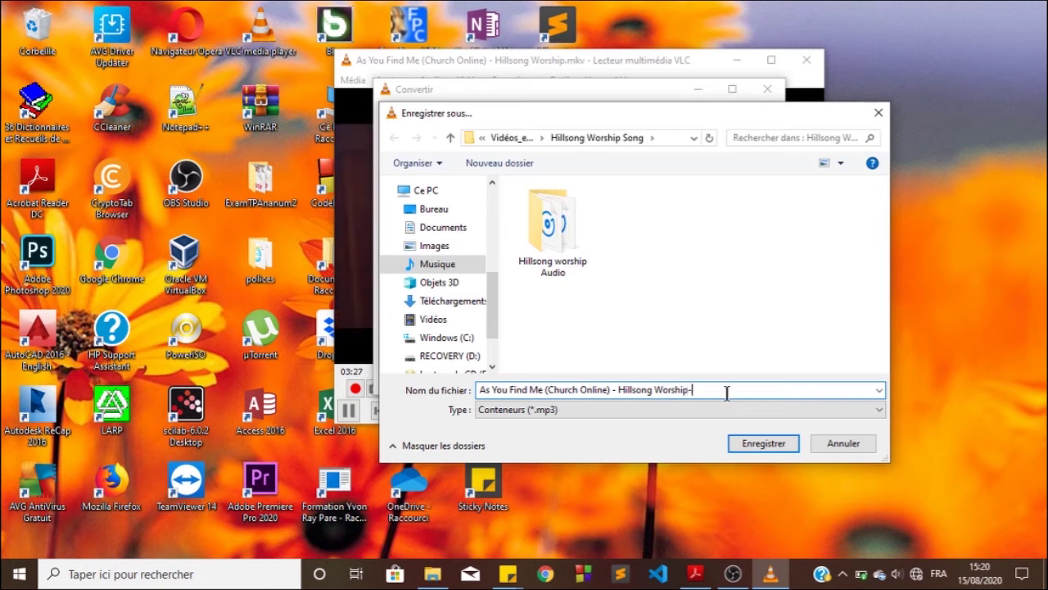
Step: Try to save the destination file with three quotation marks at the end of its name
text(5-5)
key(BackSpace)
key(BackSpace)
key(BackSpace)
text(""")
click(350, 248)
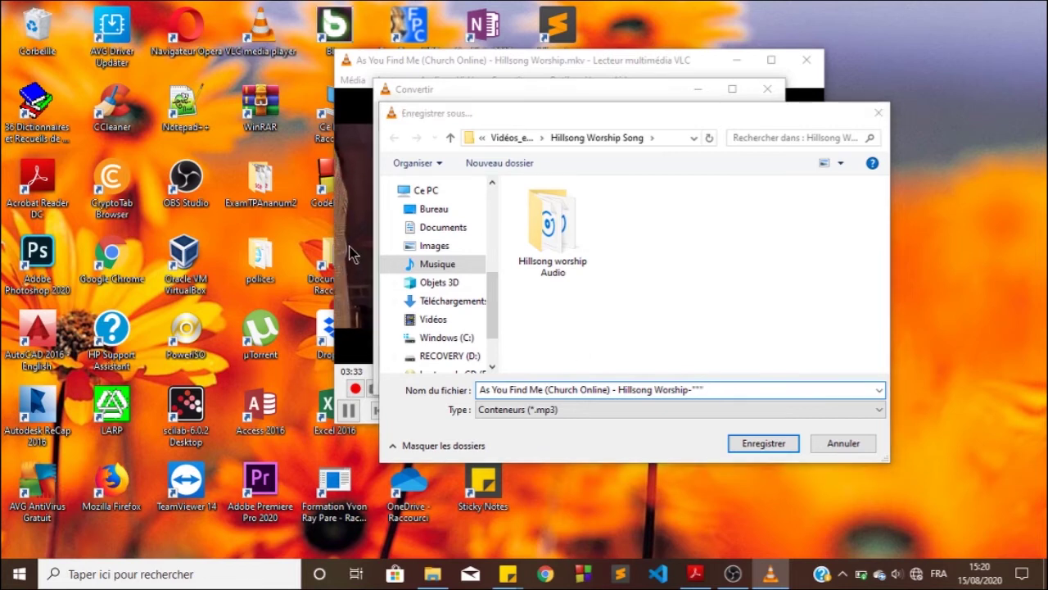
click(782, 449)
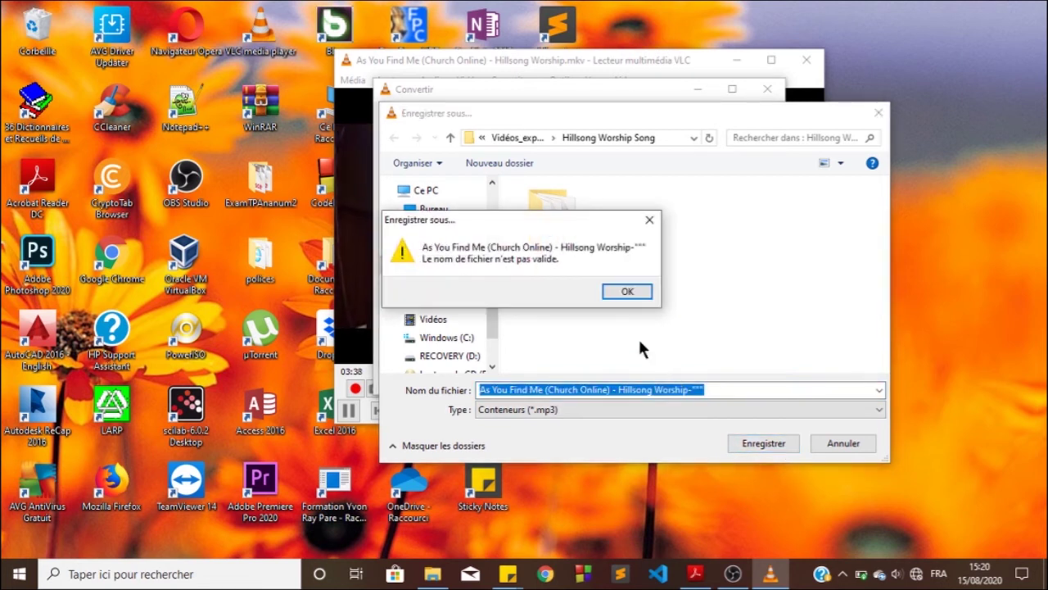
click(623, 290)
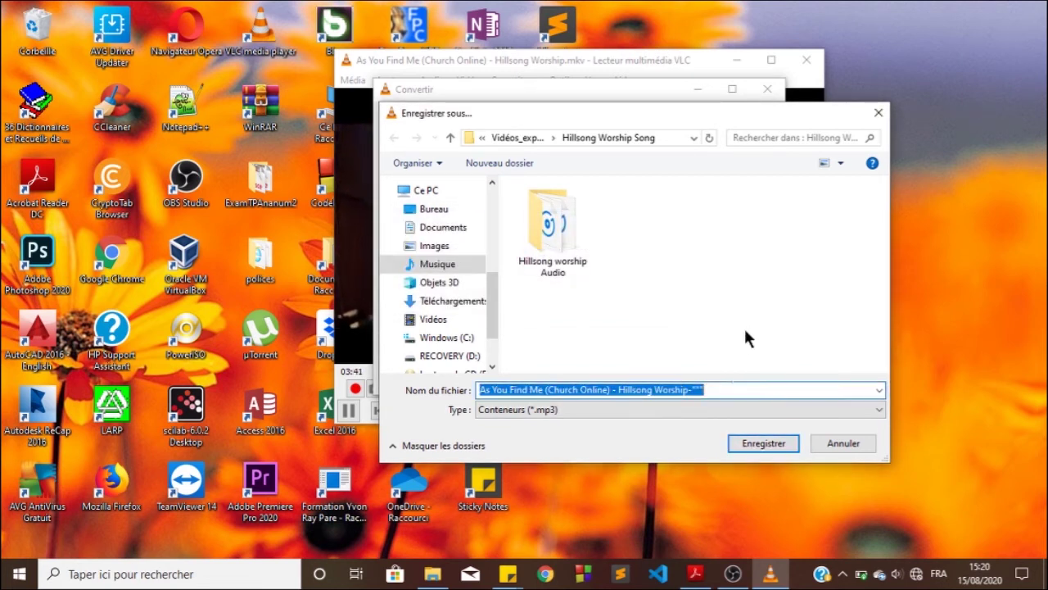
Step: Replace the quotation marks so the destination is named "As You Find Me (Church Online) - Hillsong Worship-audio" and save it as .mp3
key(End)
key(BackSpace)
key(BackSpace)
key(BackSpace)
key(BackSpace)
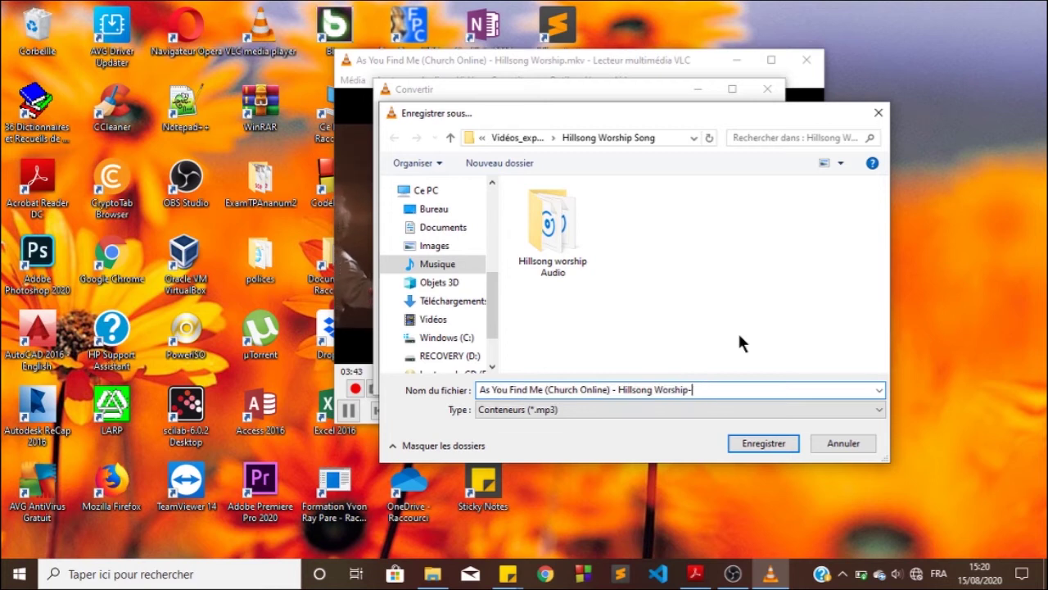
text(-)
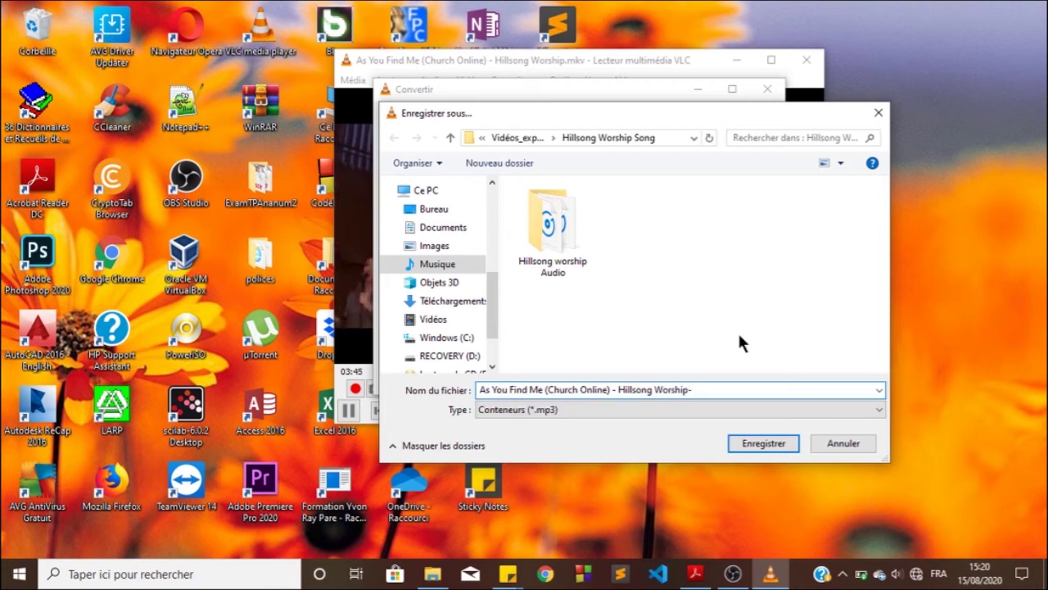
text(audio)
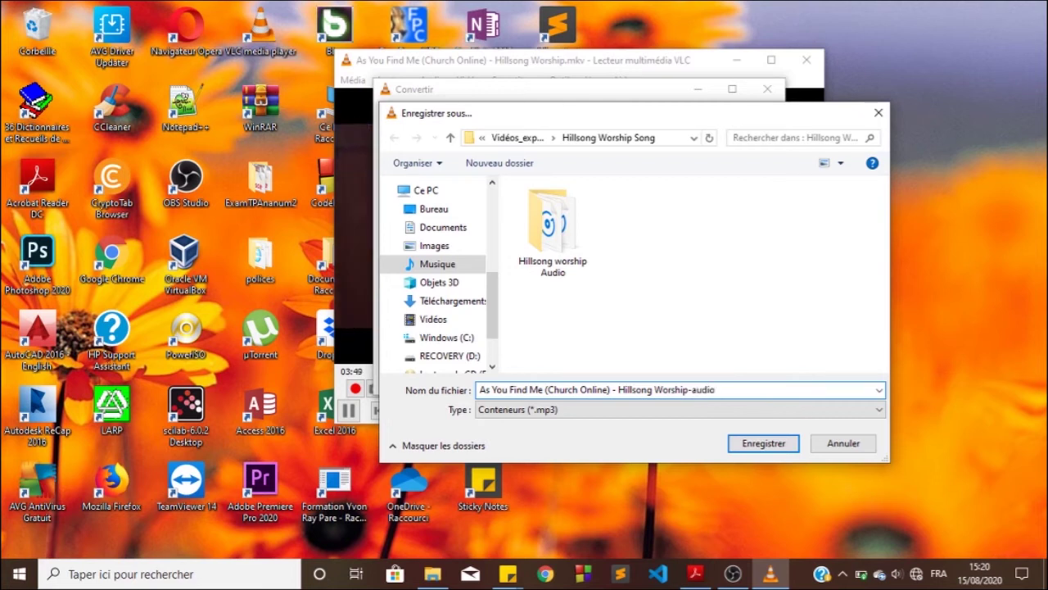
key(Return)
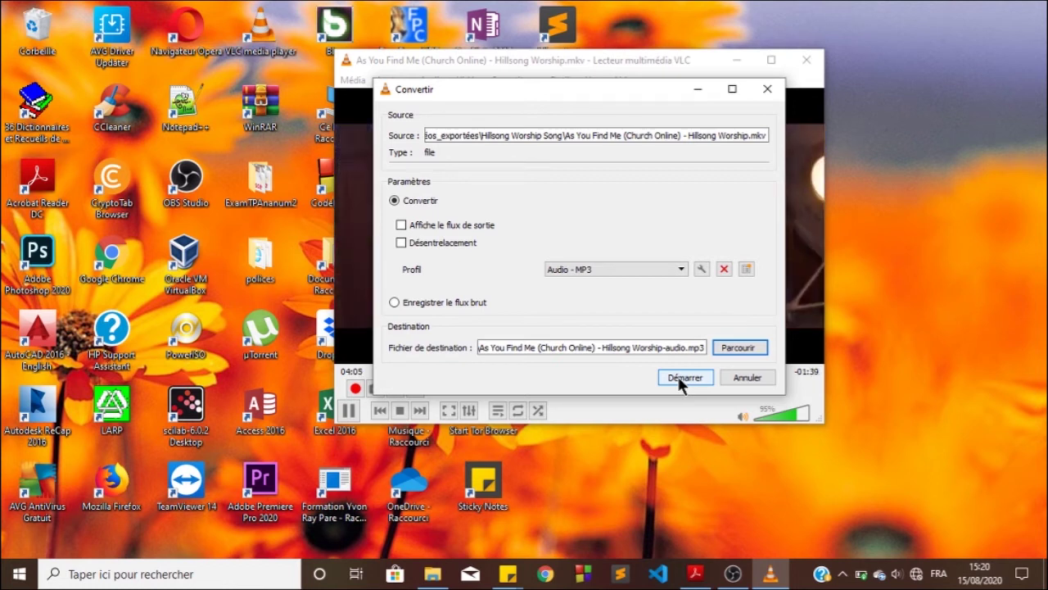
Step: Examine the other available conversion profiles, including the device and YouTube video formats, without changing the selected profile
click(678, 269)
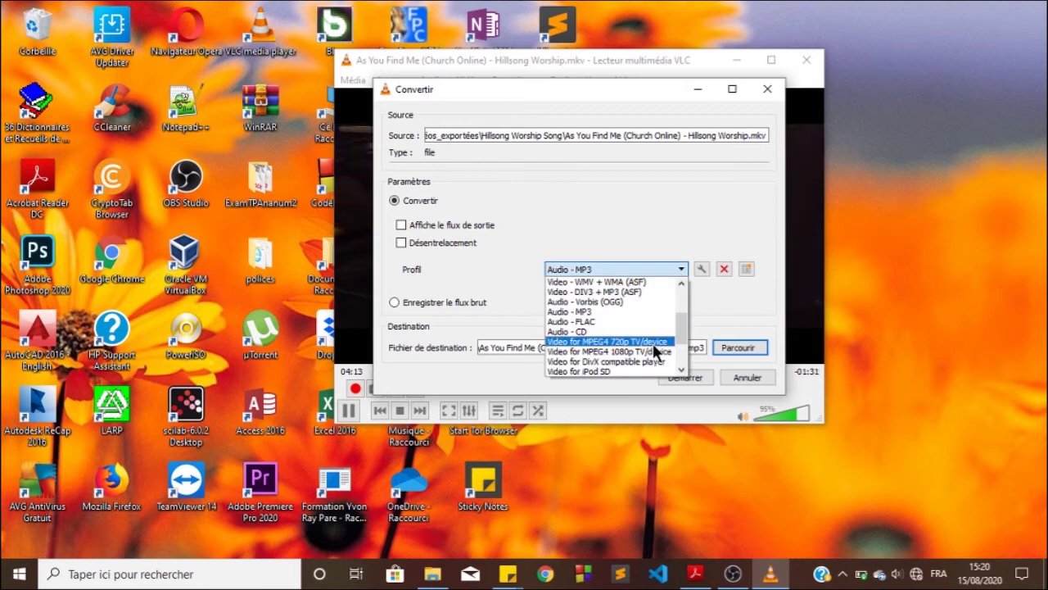
scroll(654, 347, down, 2)
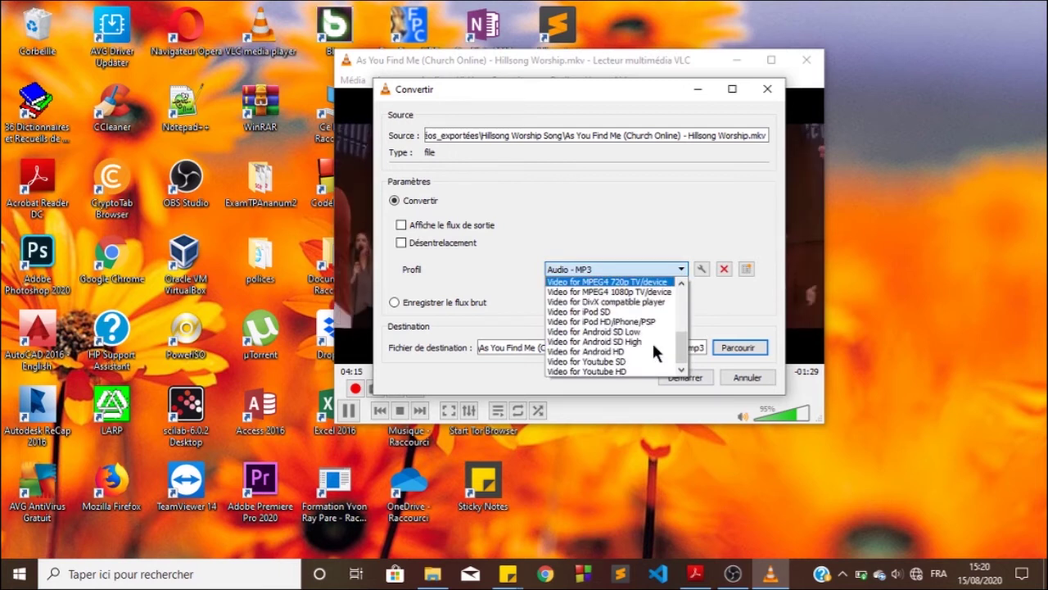
click(717, 319)
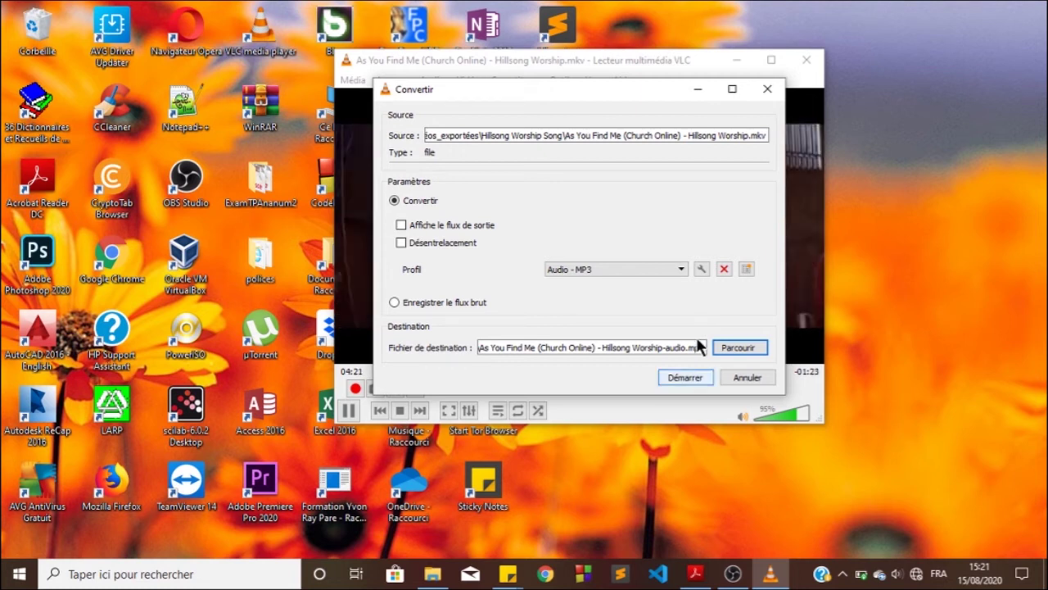
Step: Run the MP3 conversion and resize the VLC window
click(746, 270)
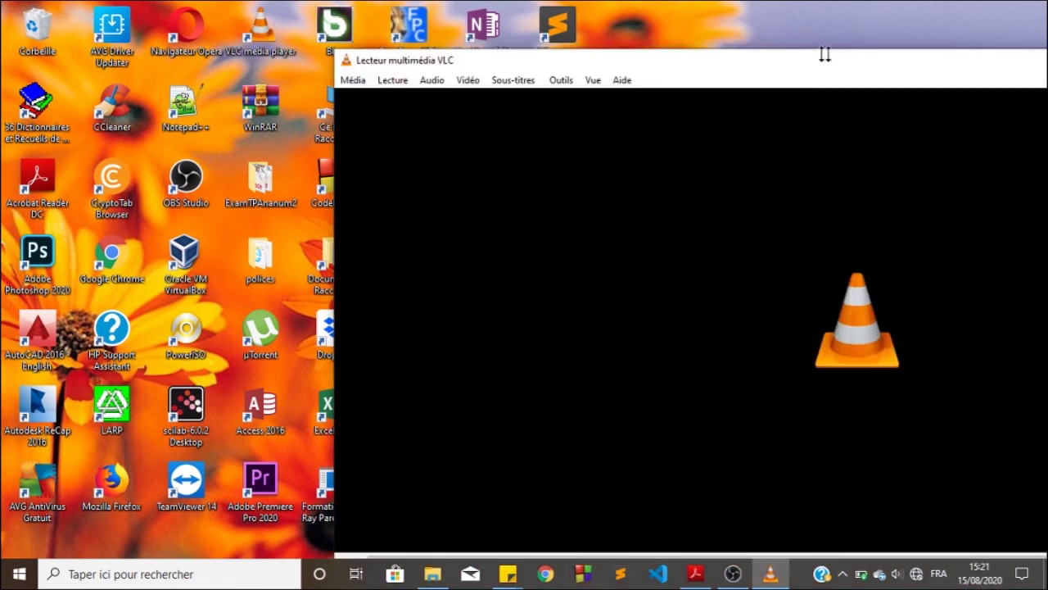
drag(825, 54, 874, 136)
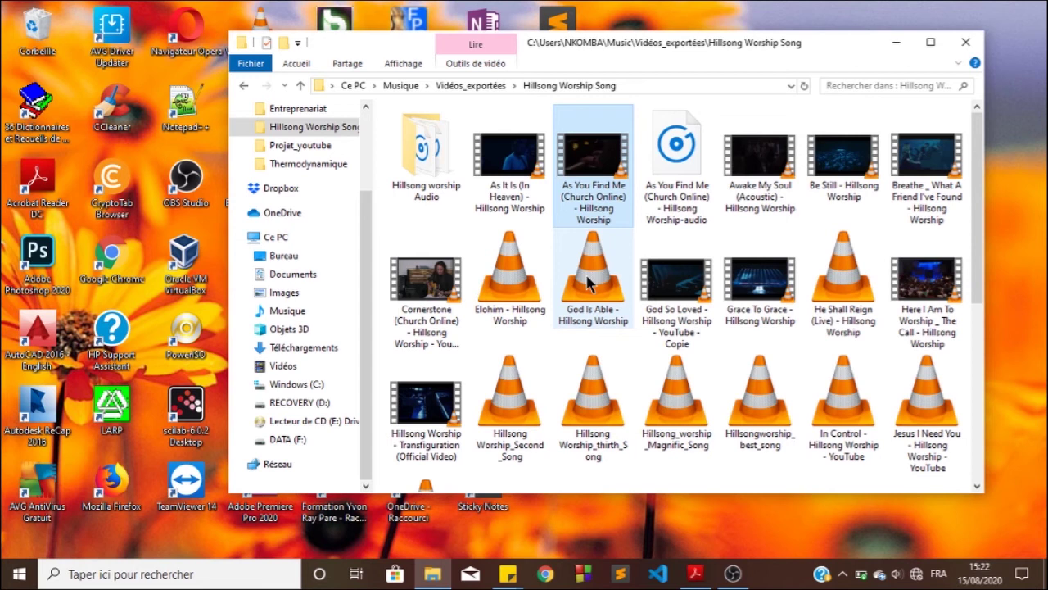
Step: Play the converted "As You Find Me (Church Online) - Hillsong Worship-audio" file from its folder and minimize the music player
key(Right)
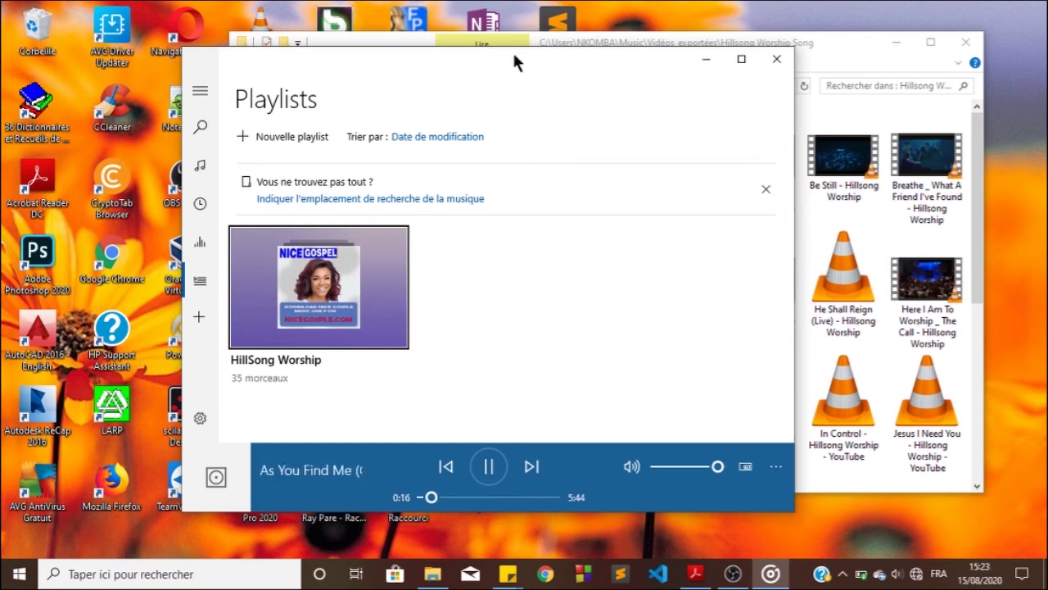
key(ctrl+p)
click(706, 59)
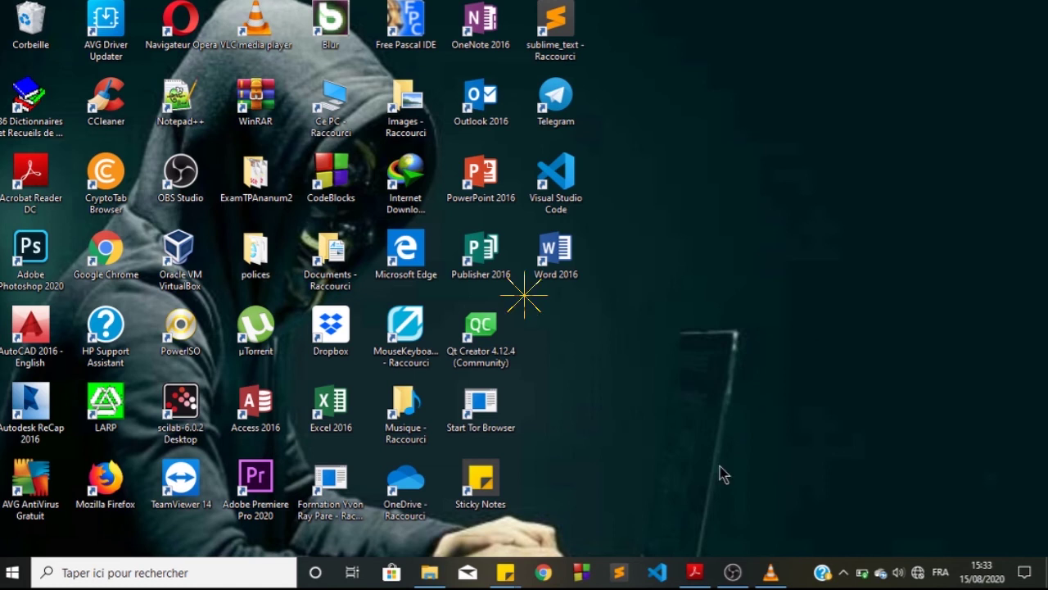
Step: Switch to the VLC media player window
mouse_move(435, 578)
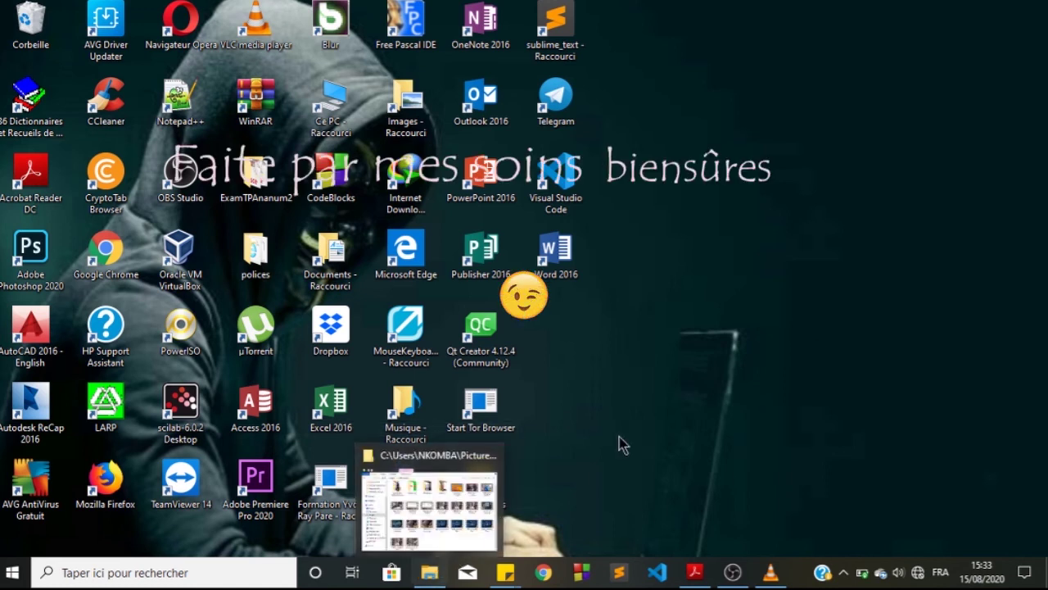
click(770, 573)
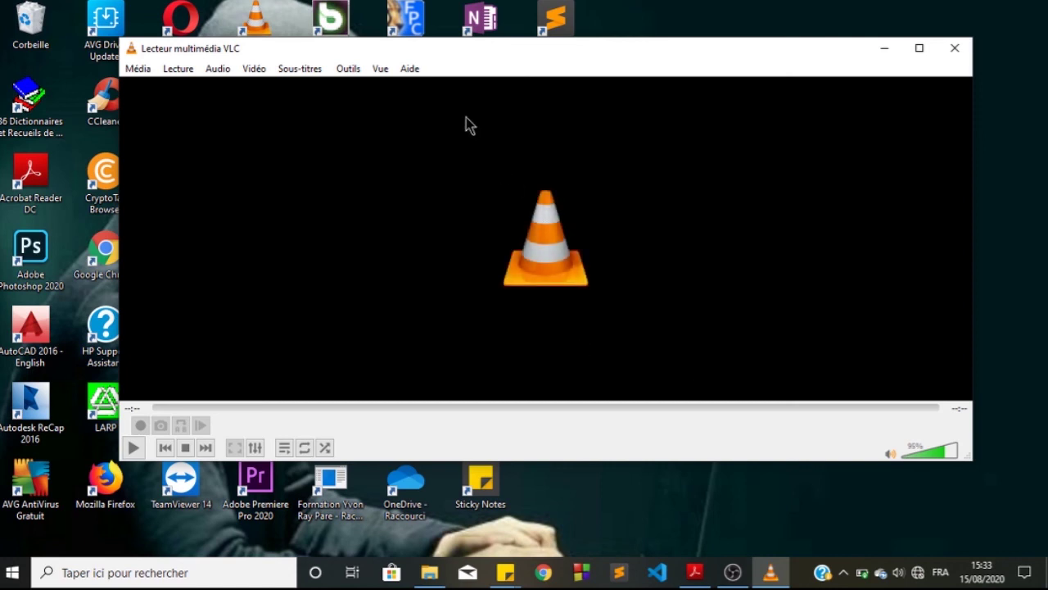